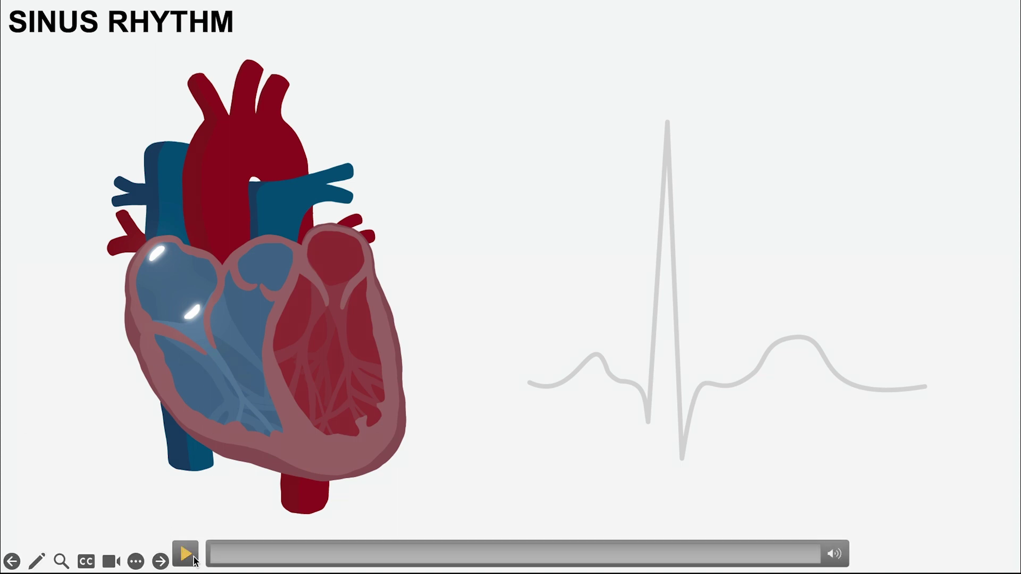
Play the sinus rhythm animation to trace the teal P wave and orange QRS complex.
left_click(186, 553)
left_click(185, 555)
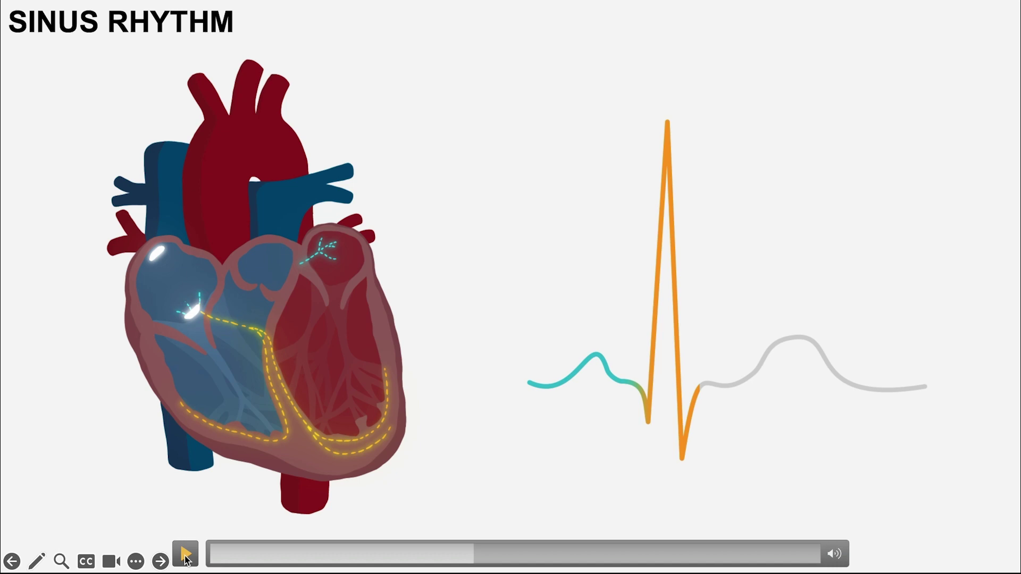
Resume playback until the green T wave is traced, then pause.
left_click(187, 556)
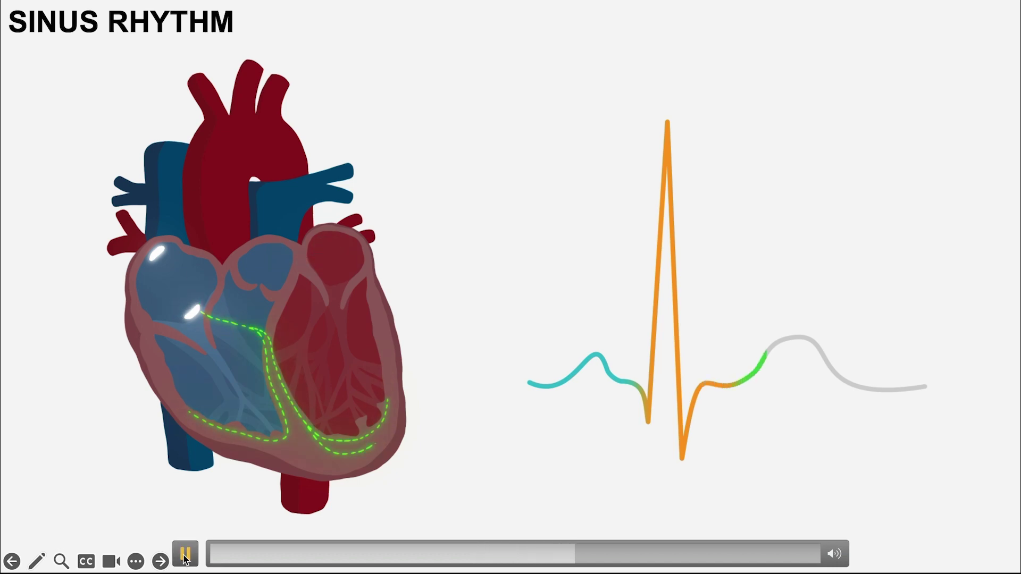
left_click(189, 556)
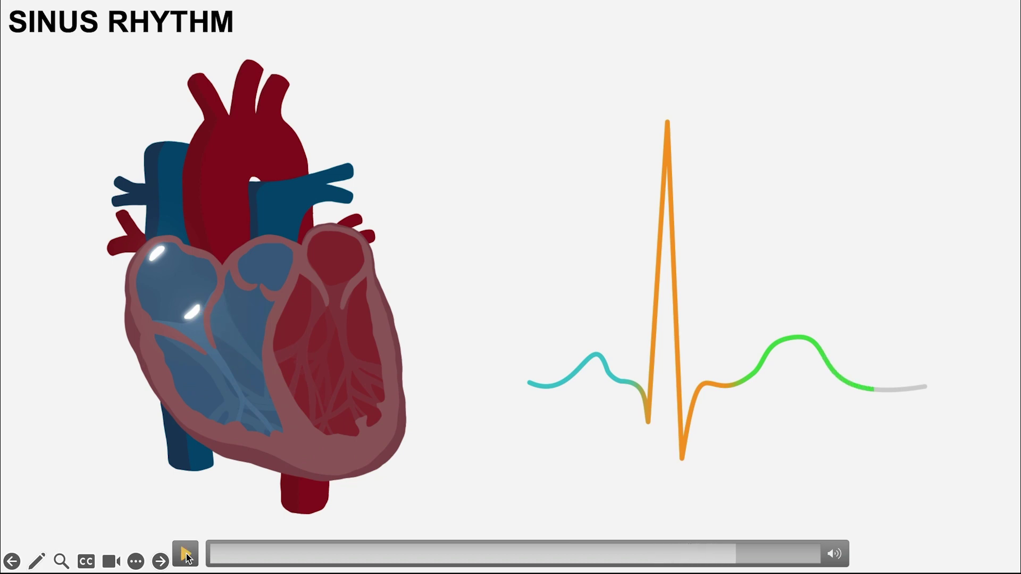